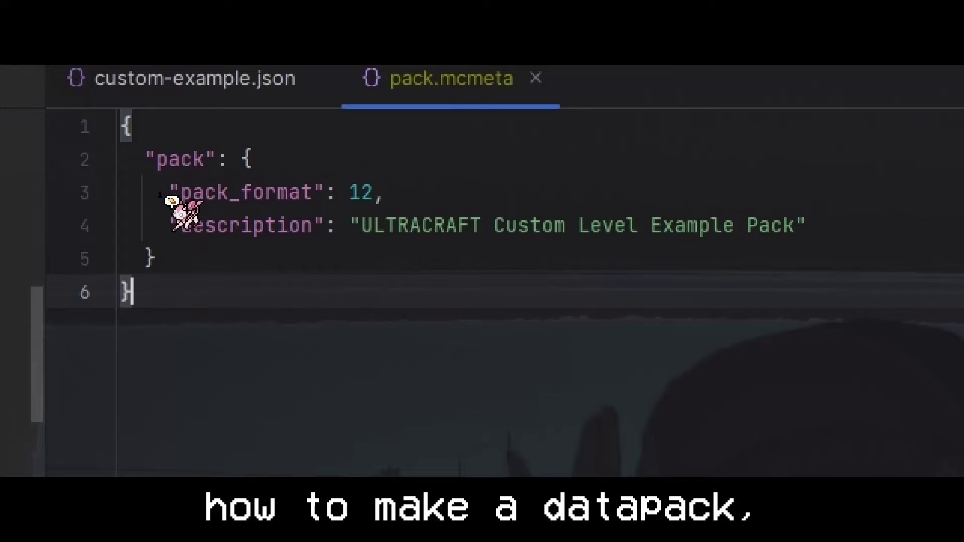
Create a cheezburgr folder inside datapacks and paste the copied pack.mcmeta into it.
left_click_drag(167, 196, 417, 194)
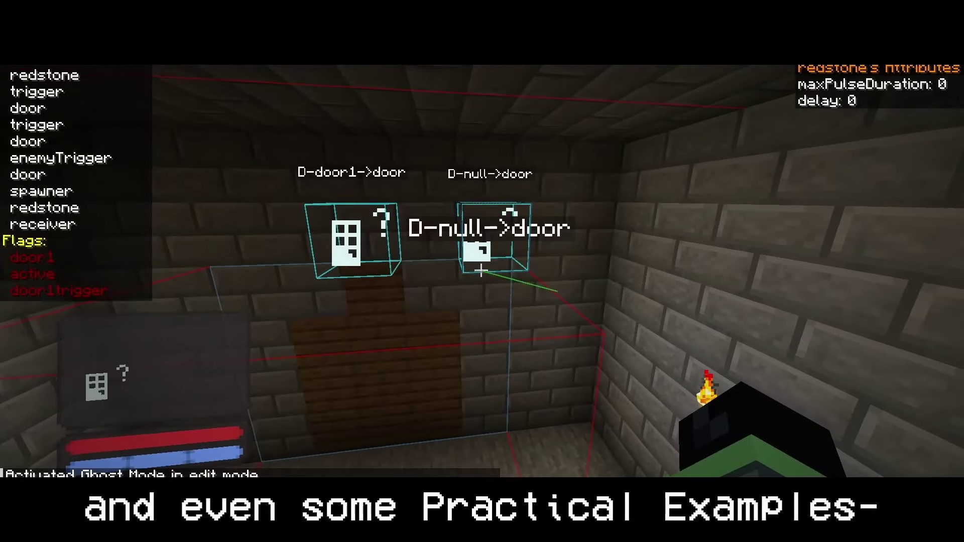
key("t")
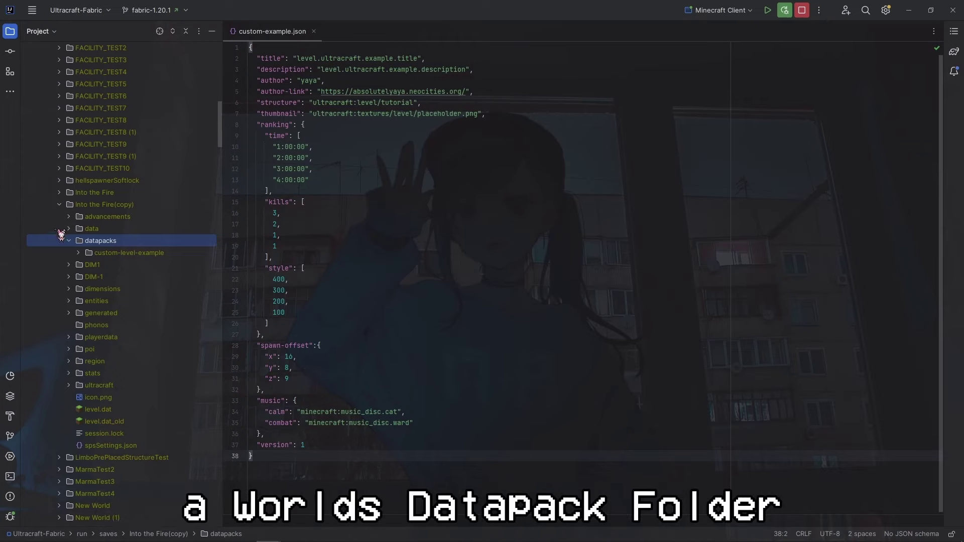
right_click(117, 245)
mouse_move(241, 165)
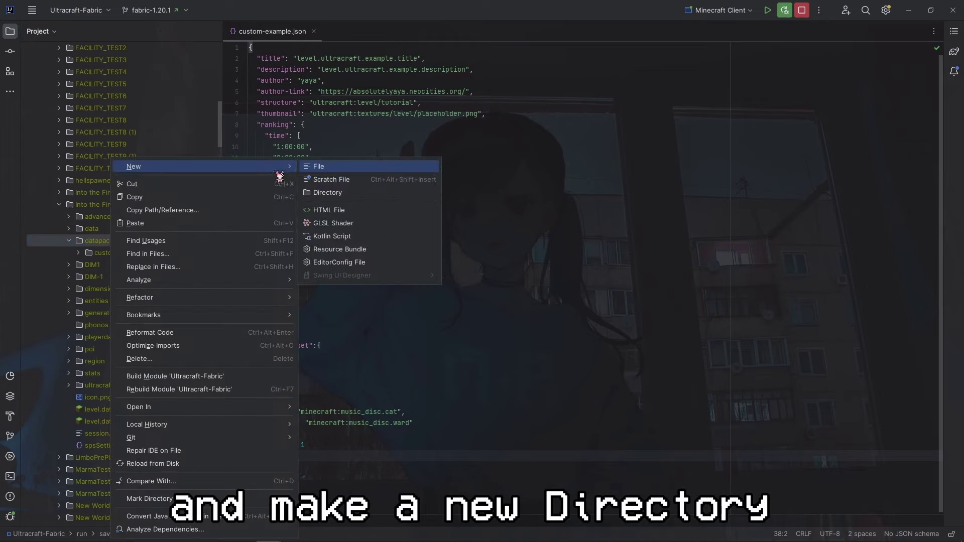
left_click(374, 197)
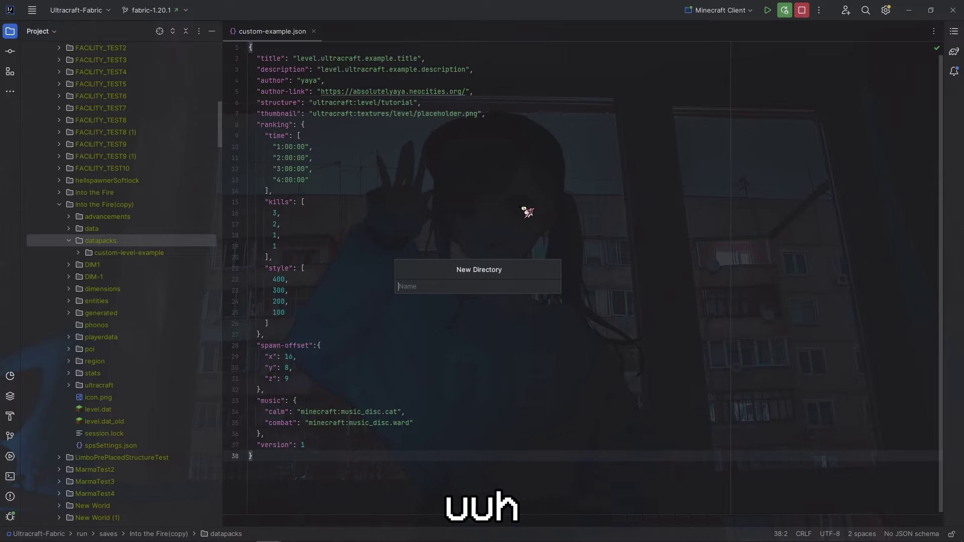
type("cheezburgr")
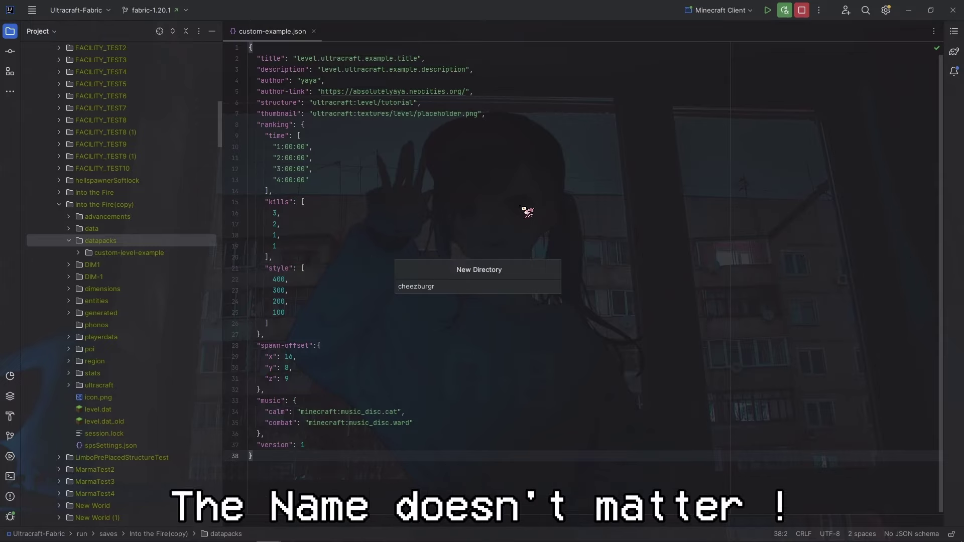
key("Return")
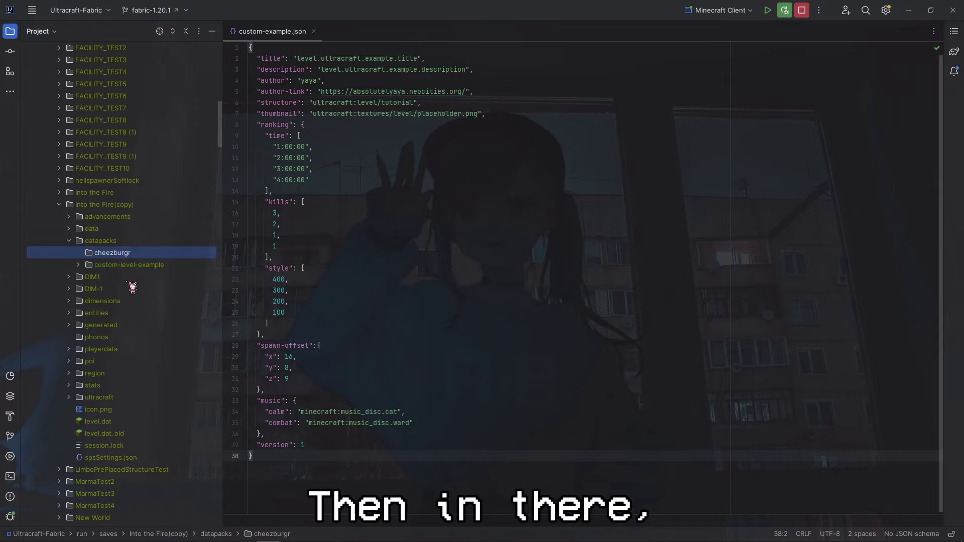
key("ctrl+v")
left_click(454, 268)
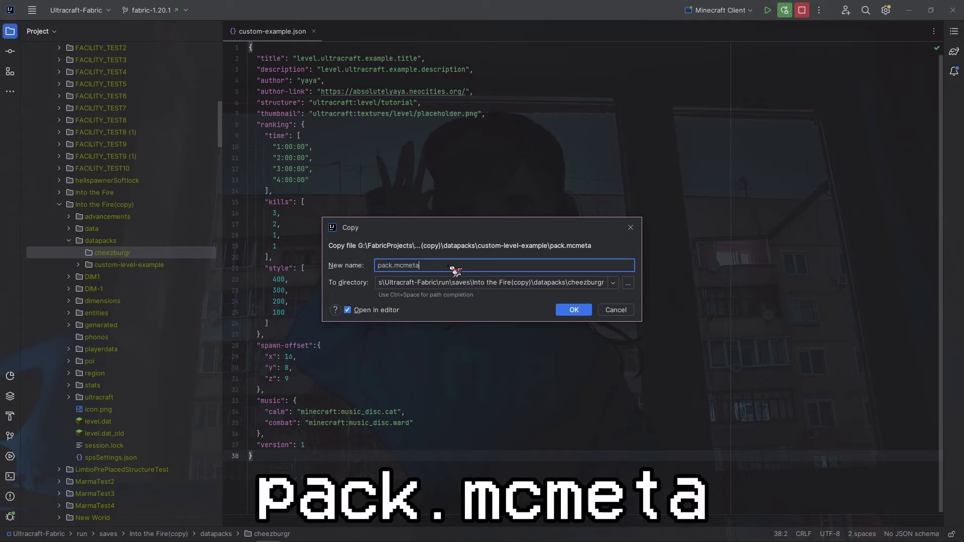
Copy pack.mcmeta into cheezburgr and highlight its pack_format 12 and description lines.
left_click(567, 309)
left_click(83, 254)
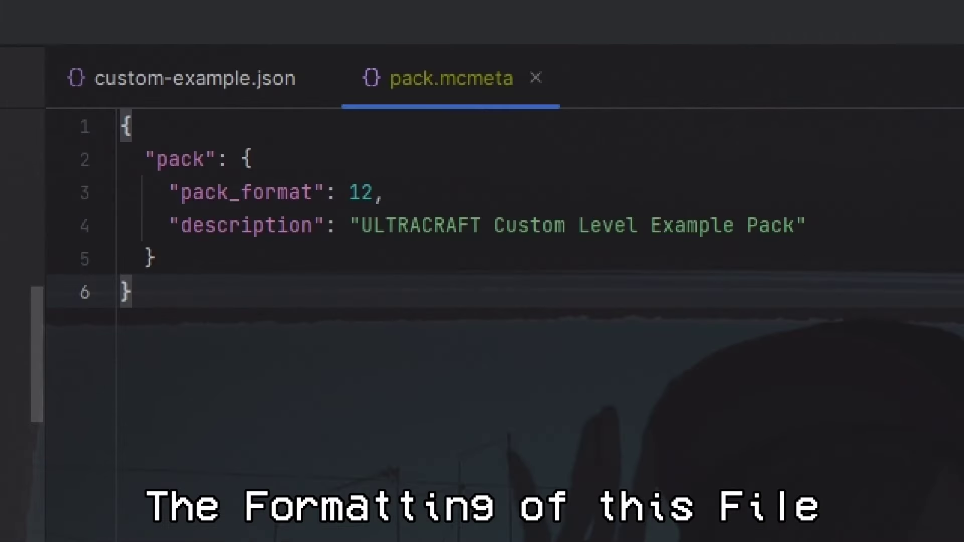
left_click_drag(172, 192, 484, 201)
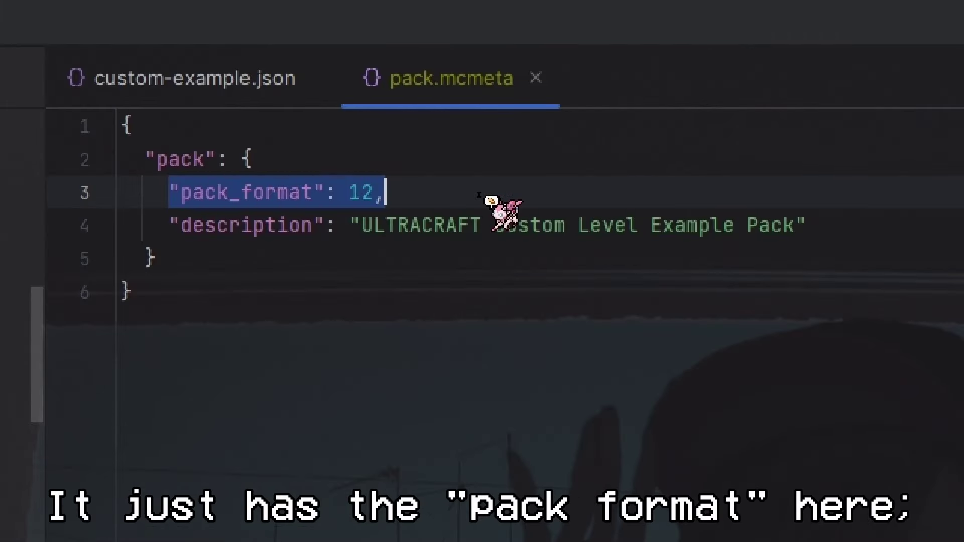
left_click(333, 434)
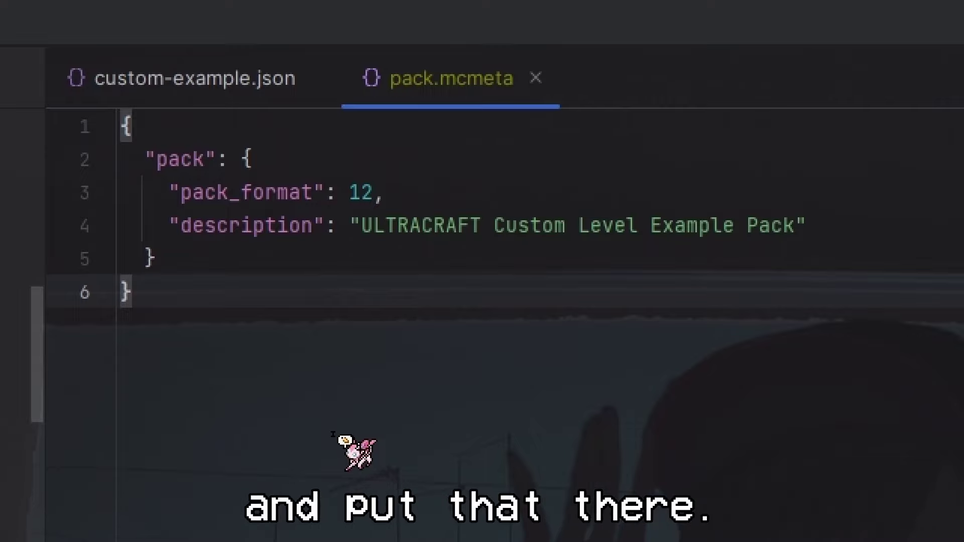
left_click_drag(169, 226, 857, 237)
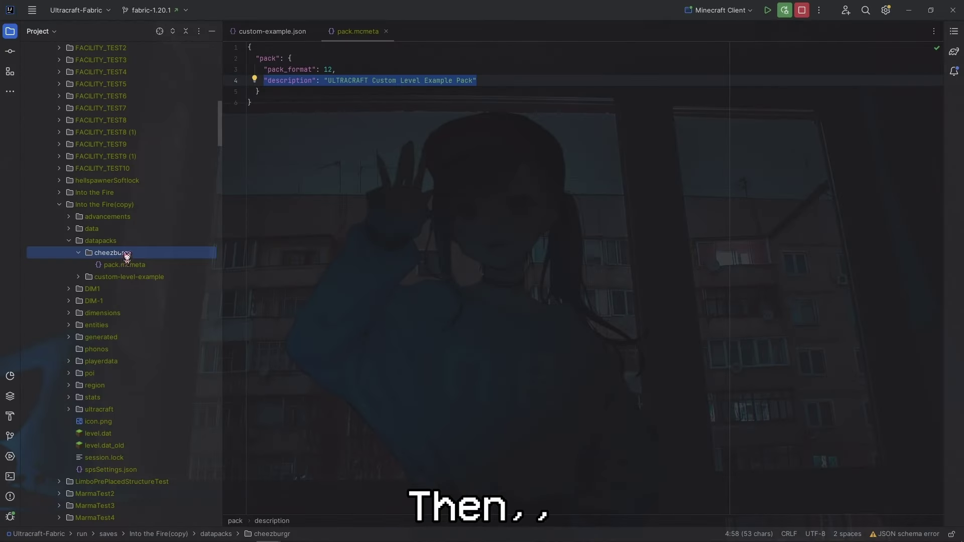
Create a data folder inside cheezburgr and start a new directory inside it.
right_click(125, 252)
mouse_move(296, 166)
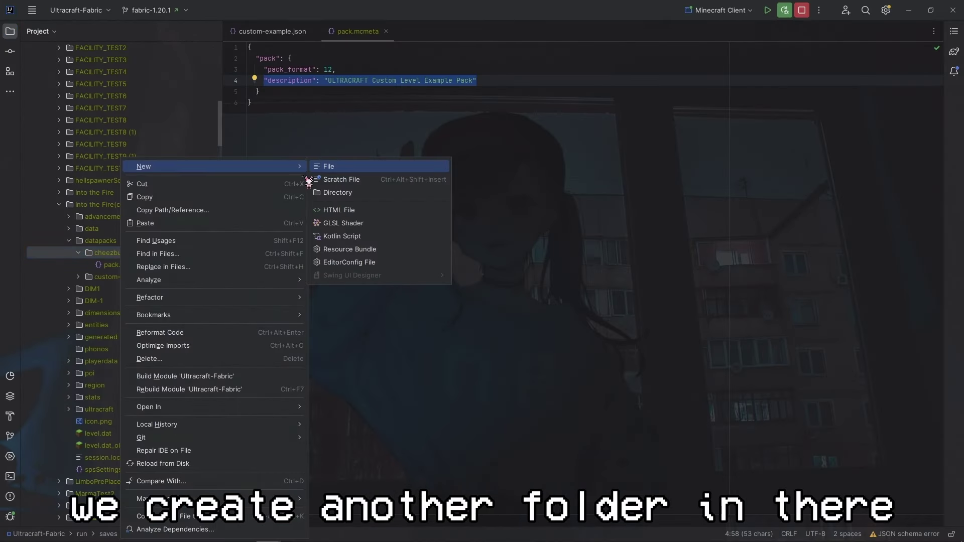
left_click(346, 194)
type("dat")
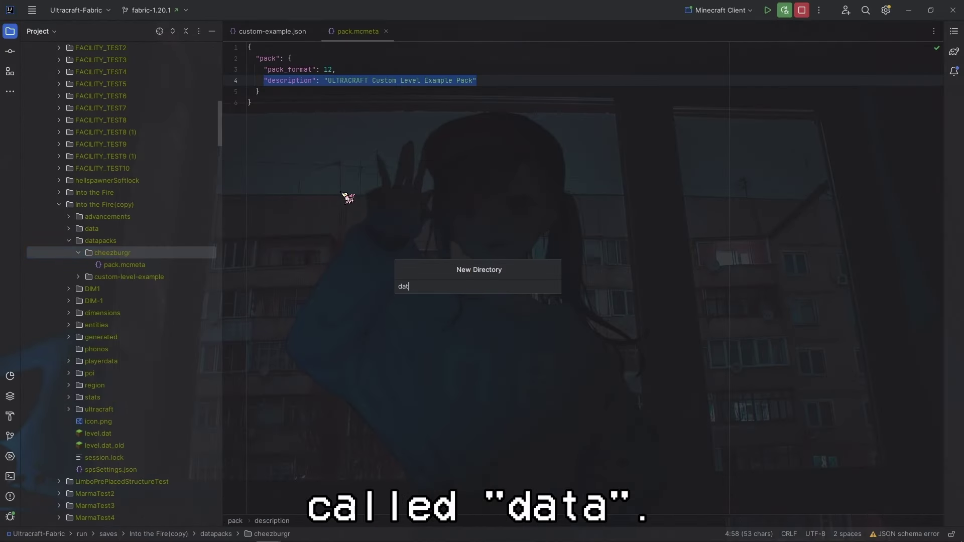
type("a")
key("Return")
right_click(123, 271)
left_click(346, 193)
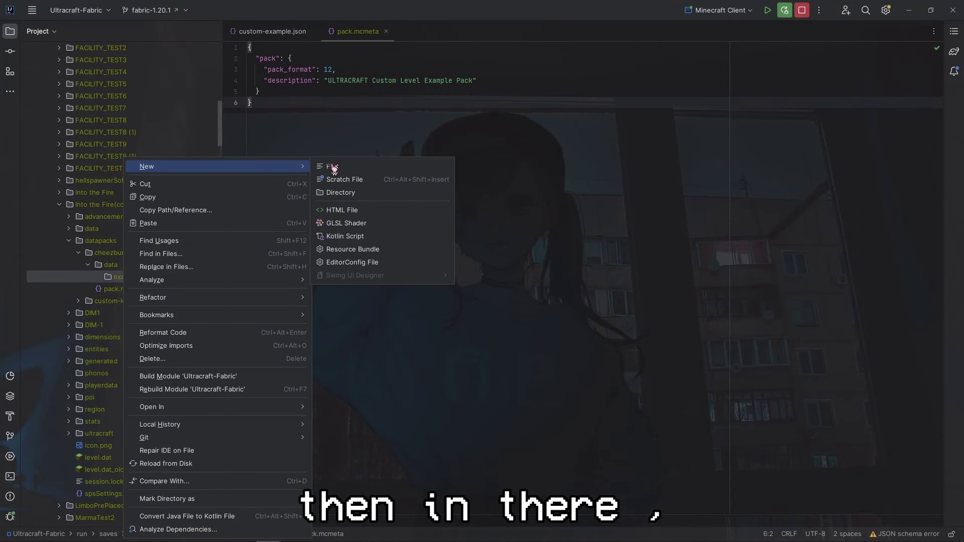
Create the nested ultracraft and level folders under data/example.
left_click(376, 198)
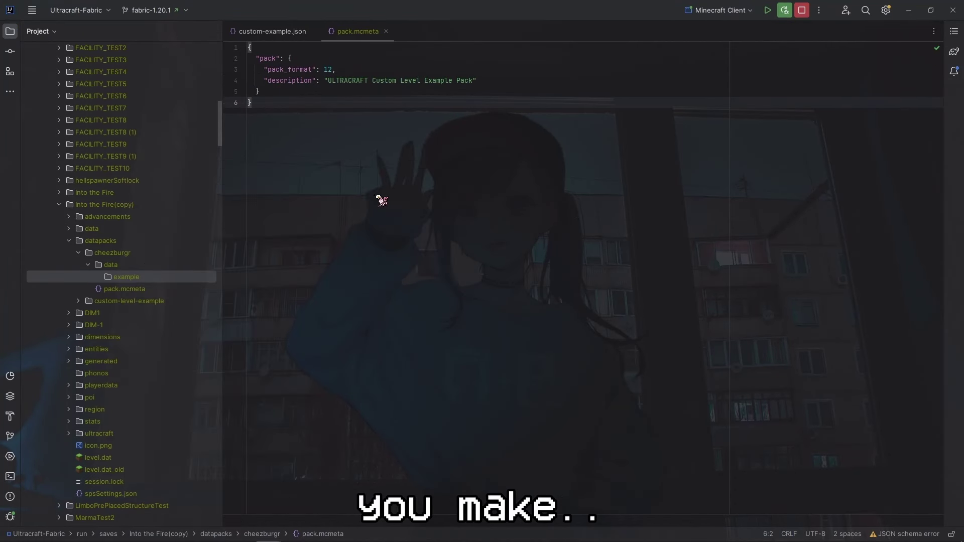
type("ultracraft")
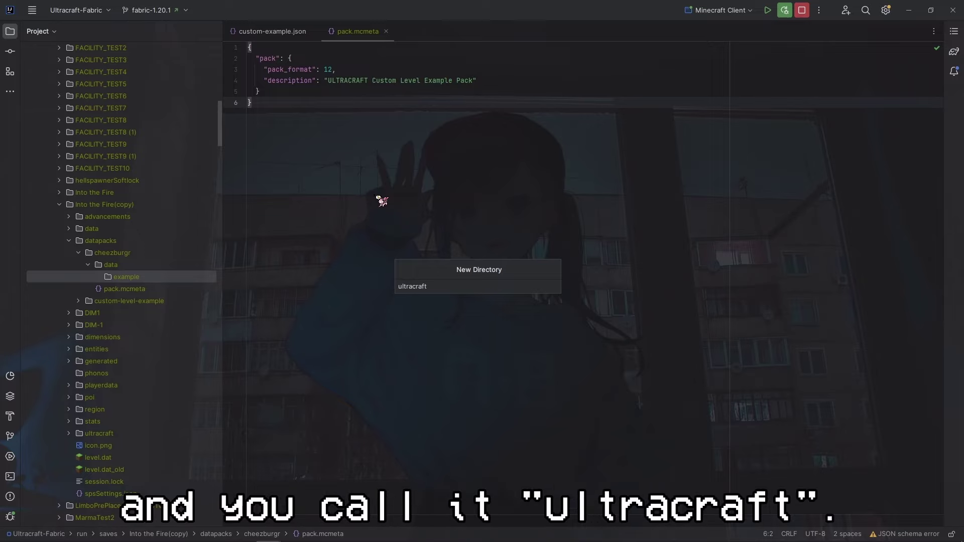
key("Return")
right_click(137, 289)
left_click(426, 202)
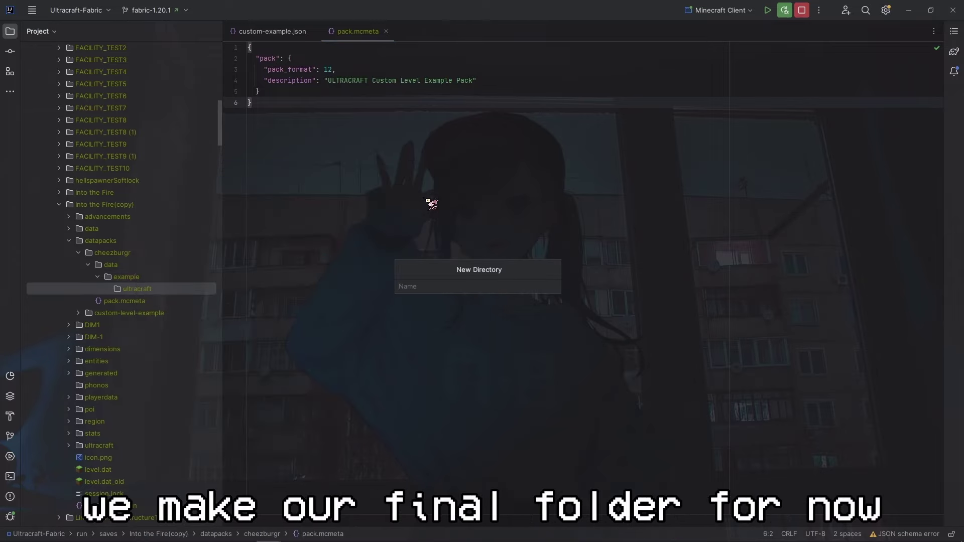
type("level")
key("Return")
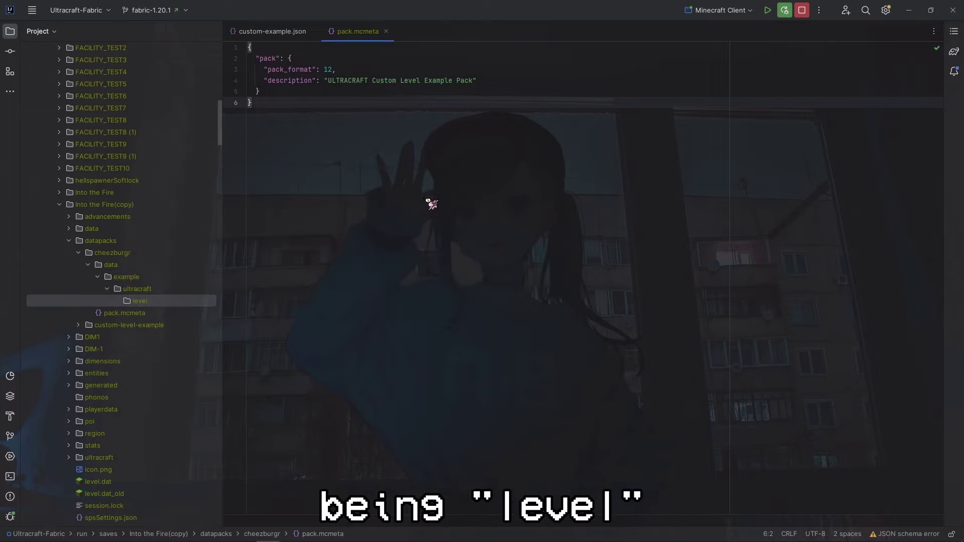
Create epicstyle.json in level holding empty braces, then return to custom-example.json.
right_click(153, 307)
mouse_move(224, 164)
left_click(359, 180)
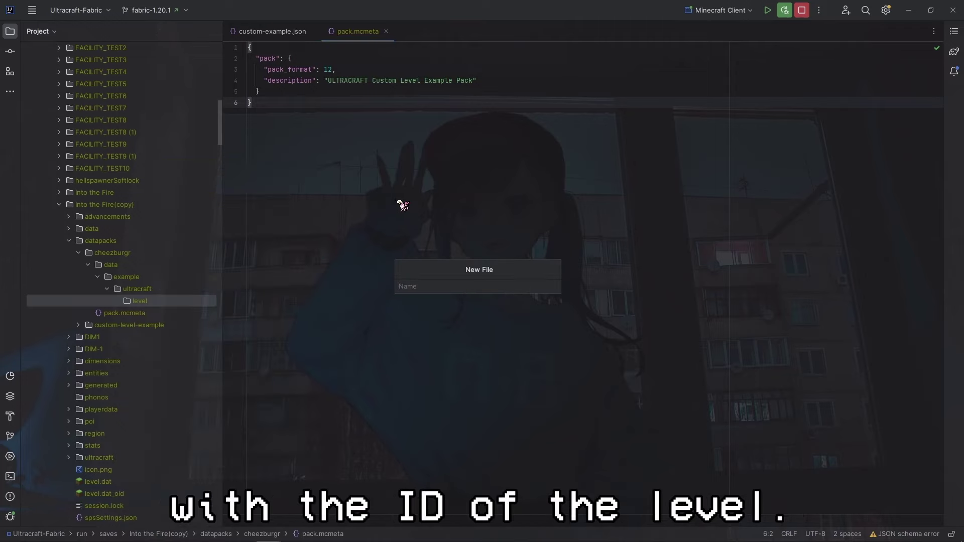
type("epicstyle.json")
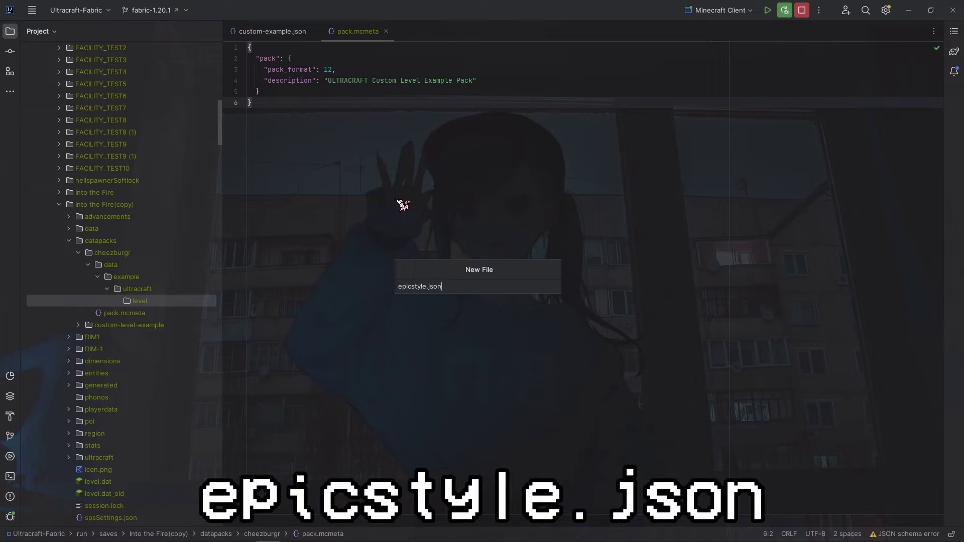
key("Return")
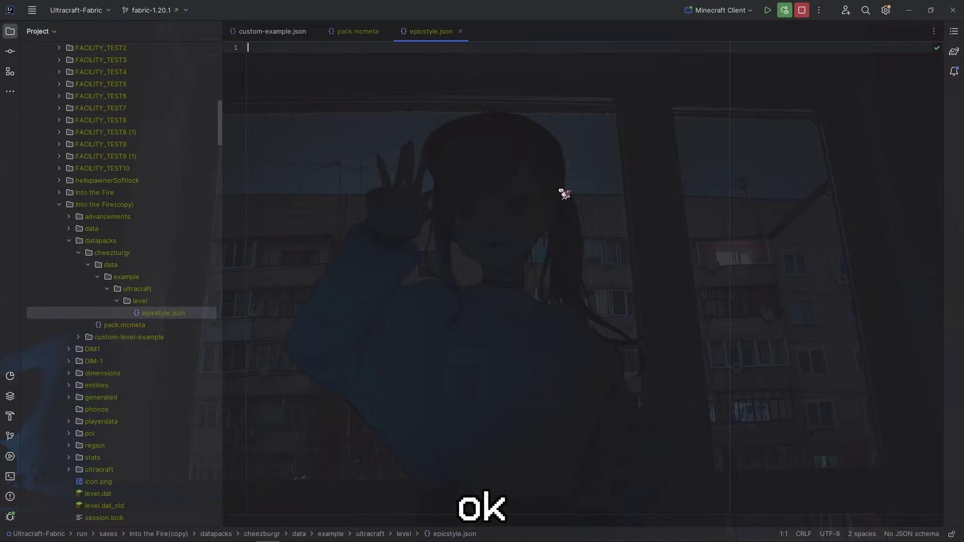
type("{")
key("Return")
left_click(113, 253)
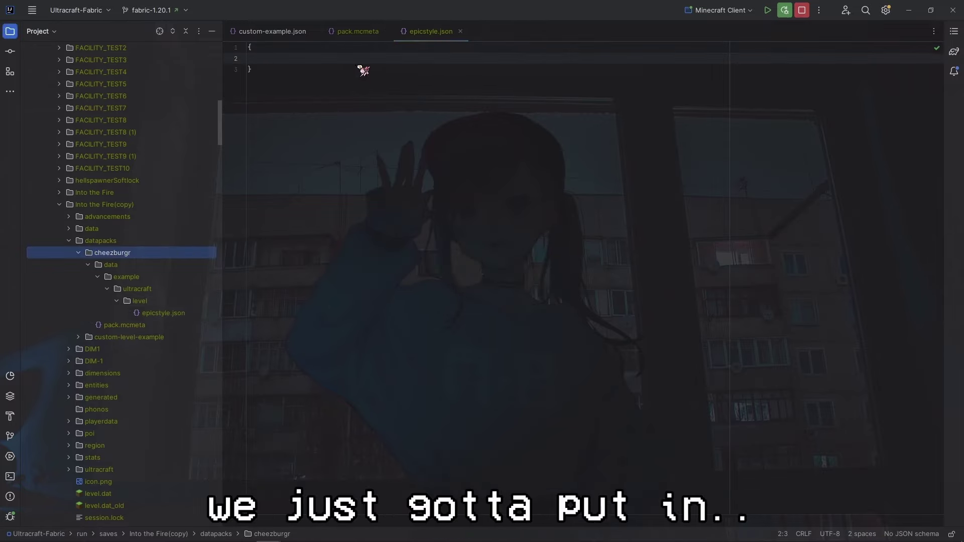
left_click(271, 32)
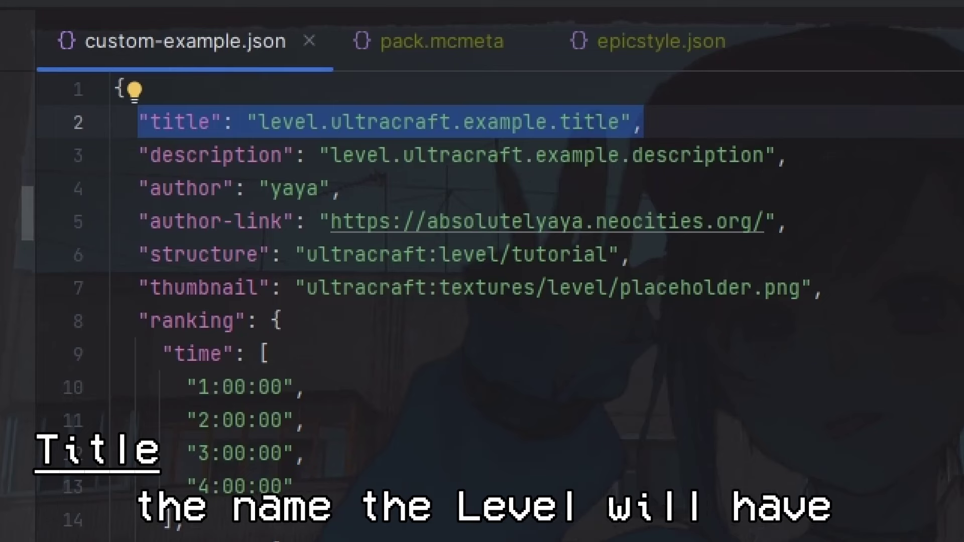
key("Down")
key("Home")
key("shift+End")
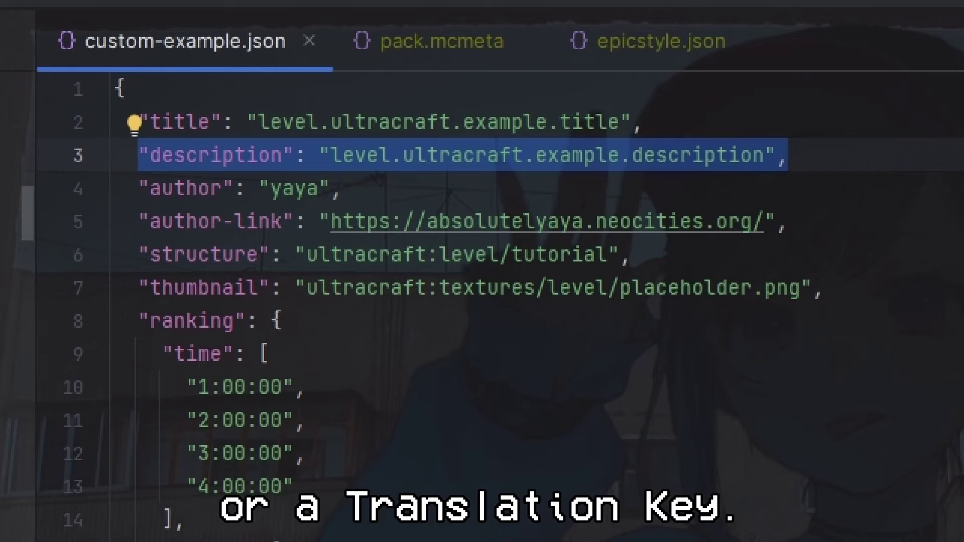
left_click_drag(139, 188, 343, 188)
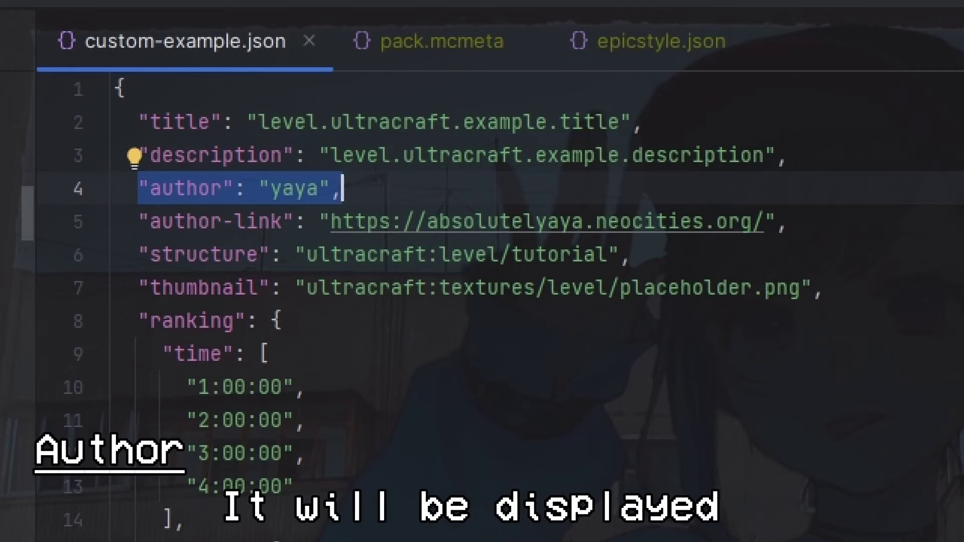
left_click_drag(139, 221, 789, 222)
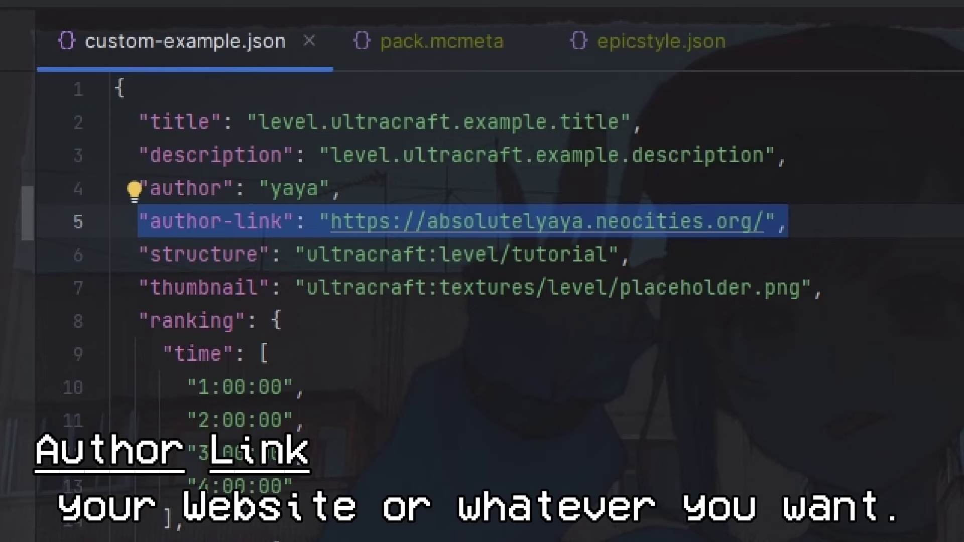
key("Down")
key("Home")
key("shift+End")
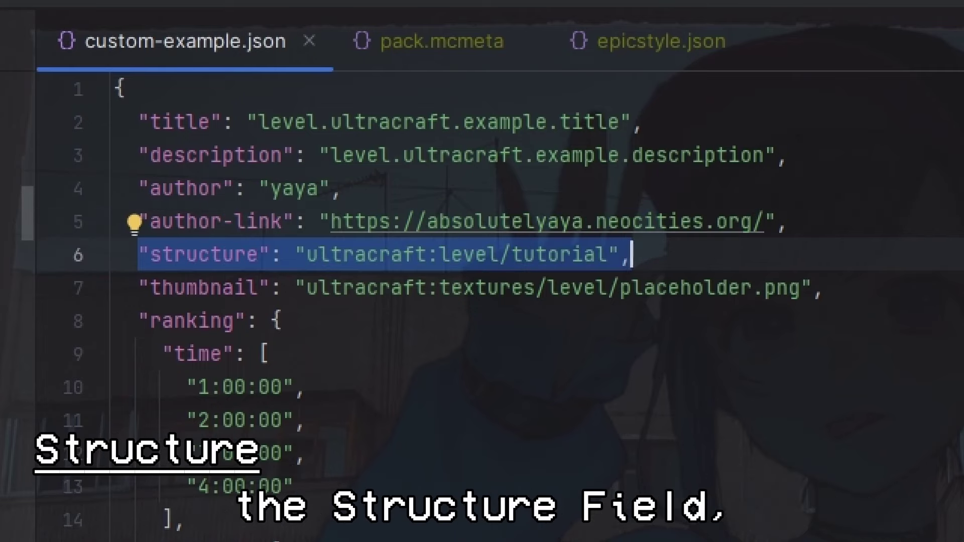